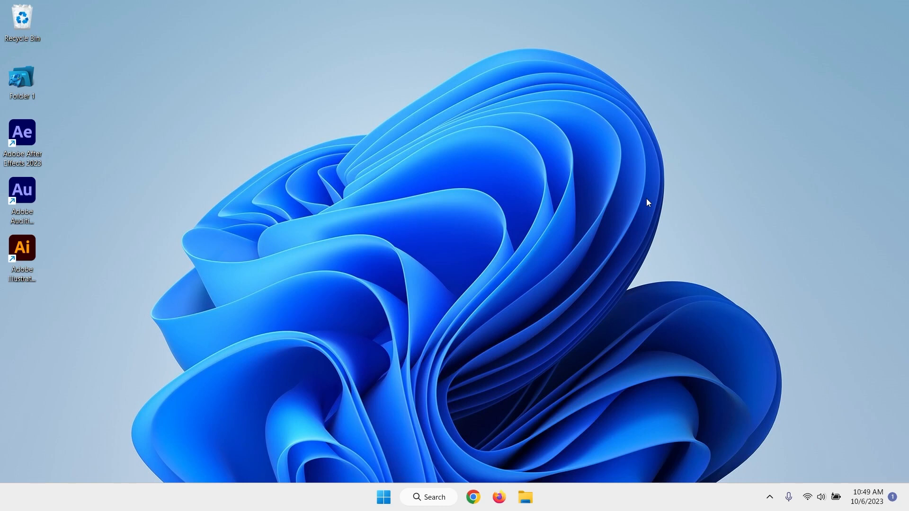
Step: Open the desktop's color personalization settings and set the mode to Dark
{"action": "right_click", "coordinate": [648, 202]}
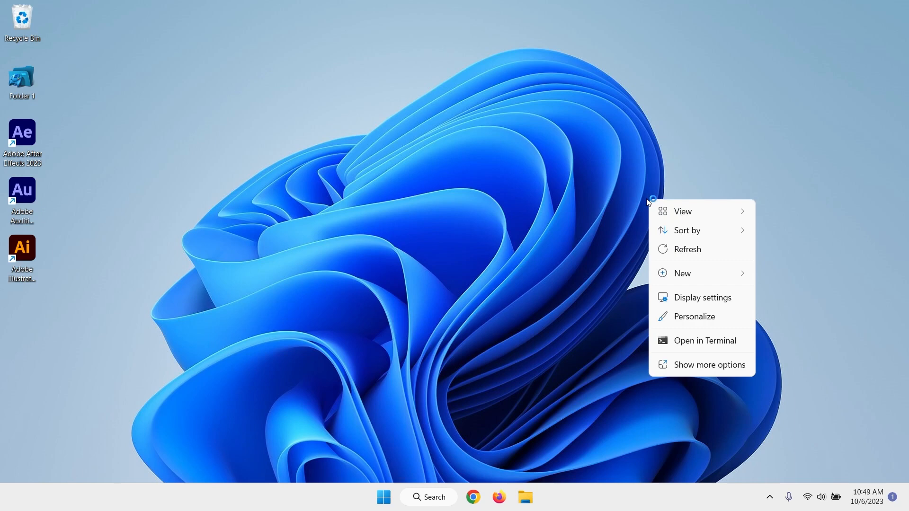
{"action": "left_click", "coordinate": [681, 317]}
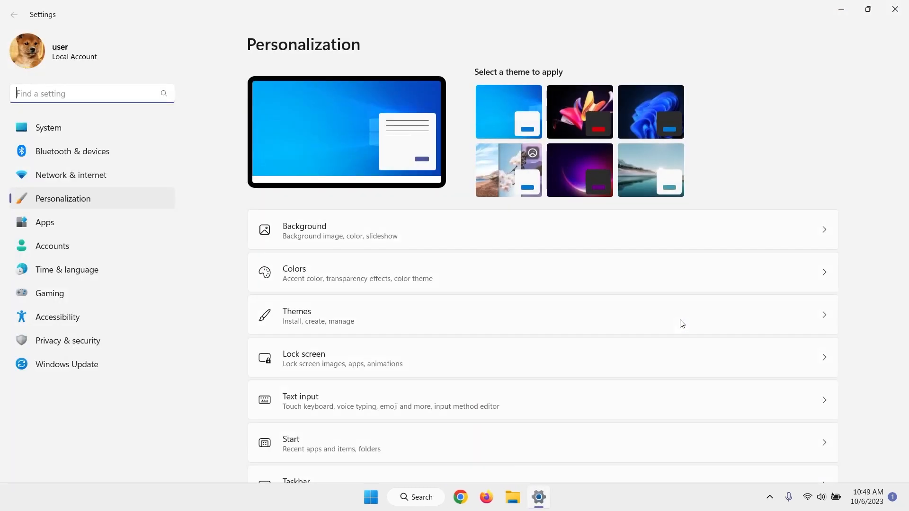
{"action": "left_click", "coordinate": [476, 283]}
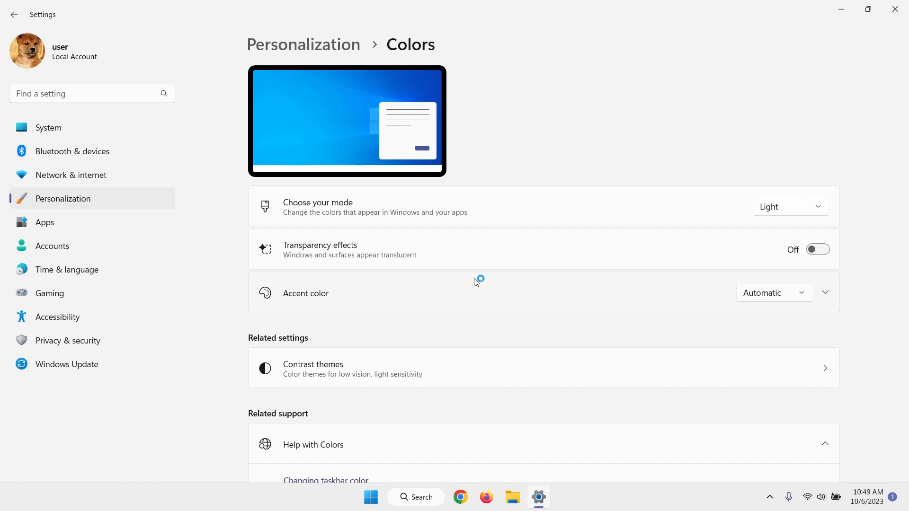
{"action": "left_click", "coordinate": [776, 211]}
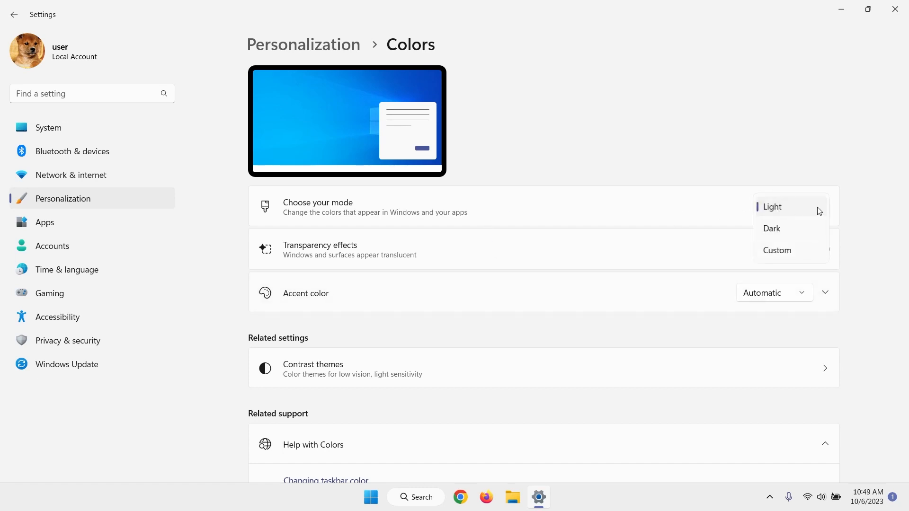
{"action": "left_click", "coordinate": [806, 229]}
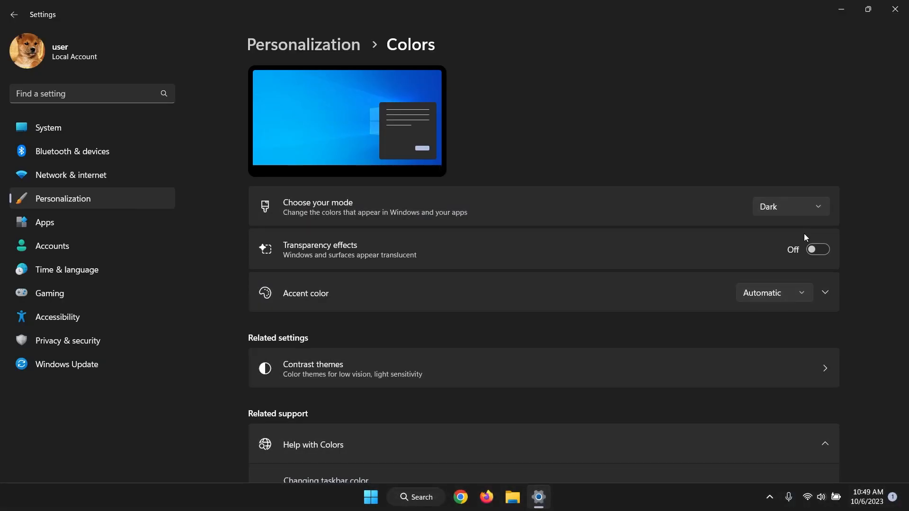
Step: Set the accent color to the teal-blue swatch in the third row of the Windows colors
{"action": "left_click", "coordinate": [662, 300]}
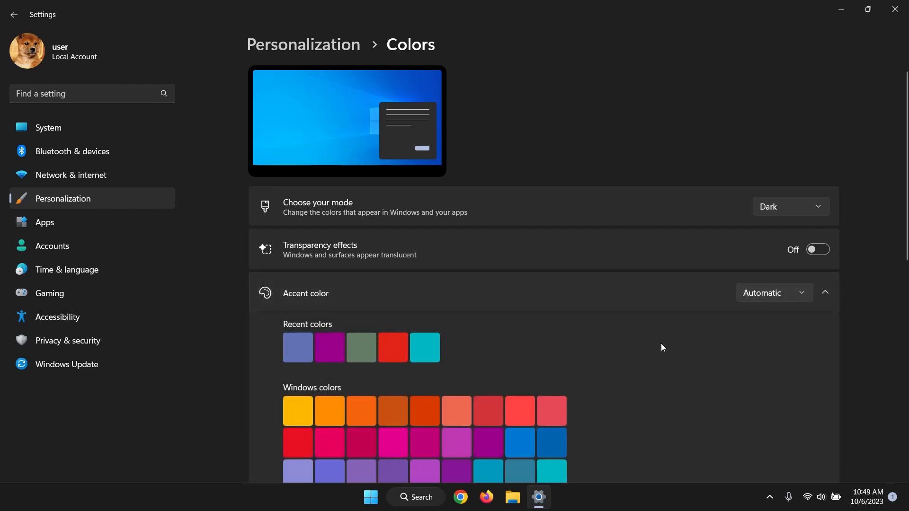
{"action": "scroll", "coordinate": [662, 347], "scroll_direction": "down", "scroll_amount": 4}
{"action": "left_click", "coordinate": [492, 288]}
{"action": "scroll", "coordinate": [772, 326], "scroll_direction": "down", "scroll_amount": 3}
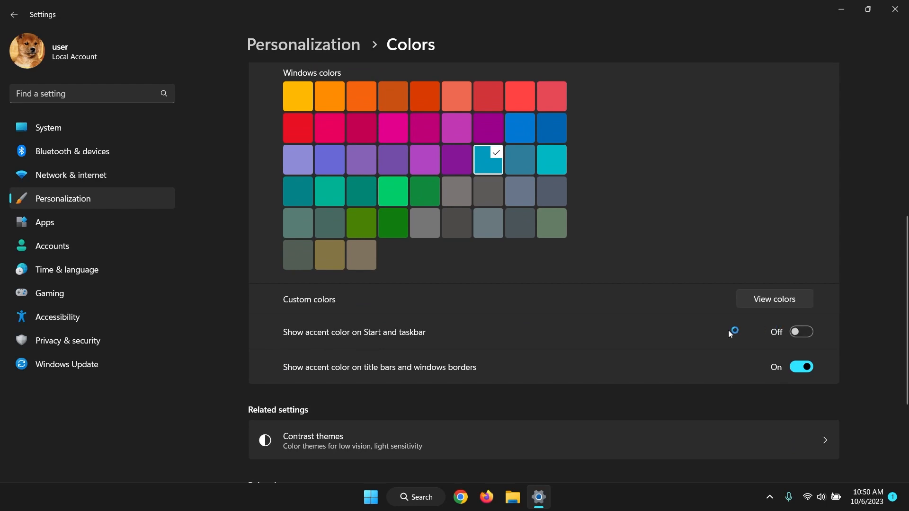
Step: Show the accent color on Start and taskbar, and turn on transparency effects
{"action": "left_click", "coordinate": [804, 333]}
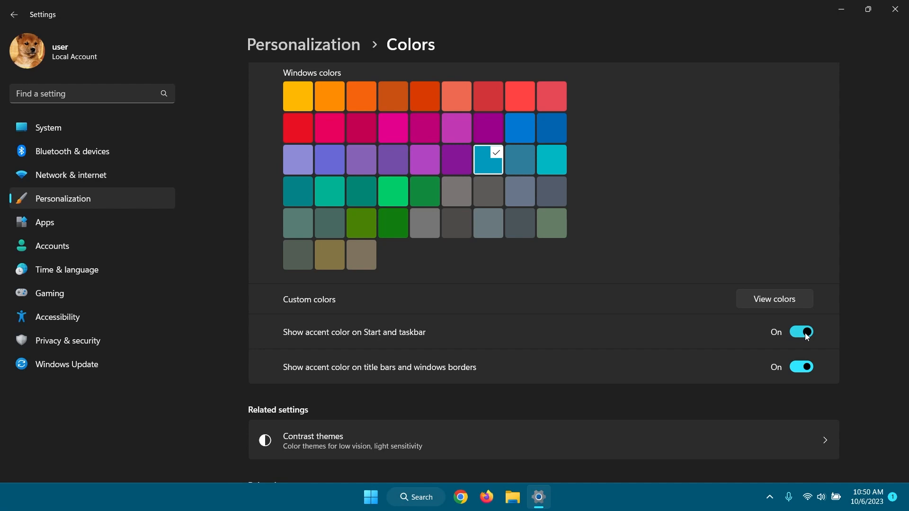
{"action": "scroll", "coordinate": [868, 341], "scroll_direction": "up", "scroll_amount": 4}
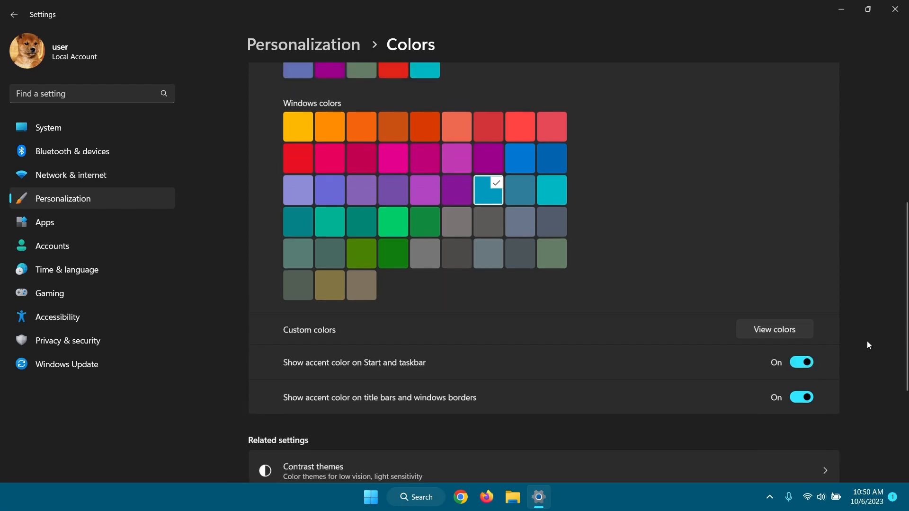
{"action": "left_click", "coordinate": [817, 124]}
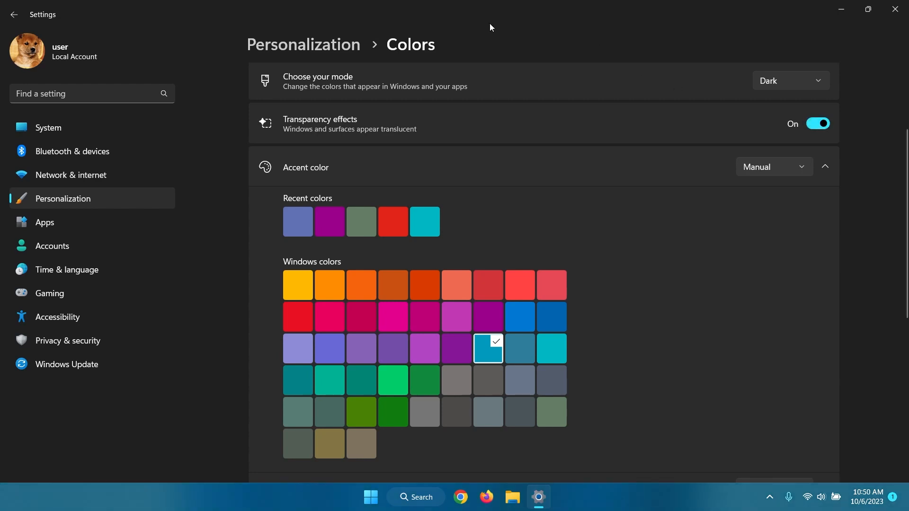
Step: In the taskbar personalization settings, set Search to "Search icon only" and turn on Task view
{"action": "left_click", "coordinate": [313, 45]}
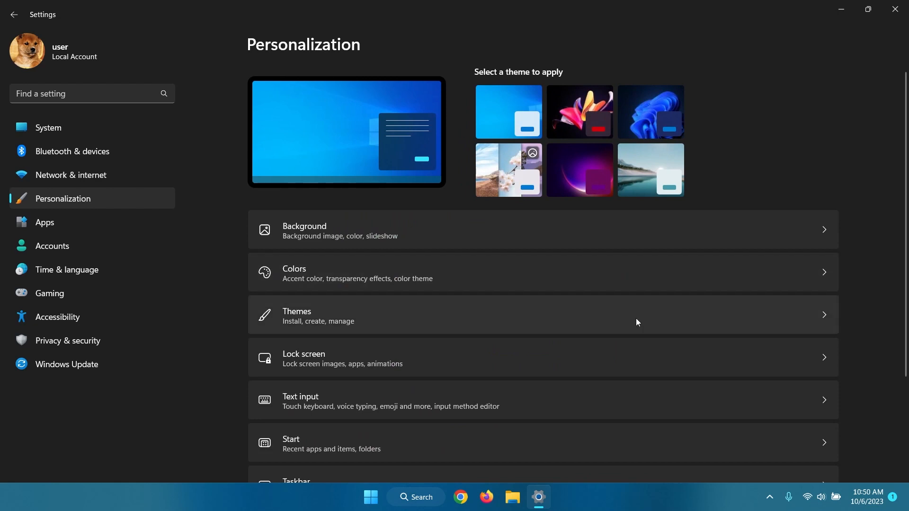
{"action": "scroll", "coordinate": [630, 320], "scroll_direction": "down", "scroll_amount": 3}
{"action": "left_click", "coordinate": [379, 356]}
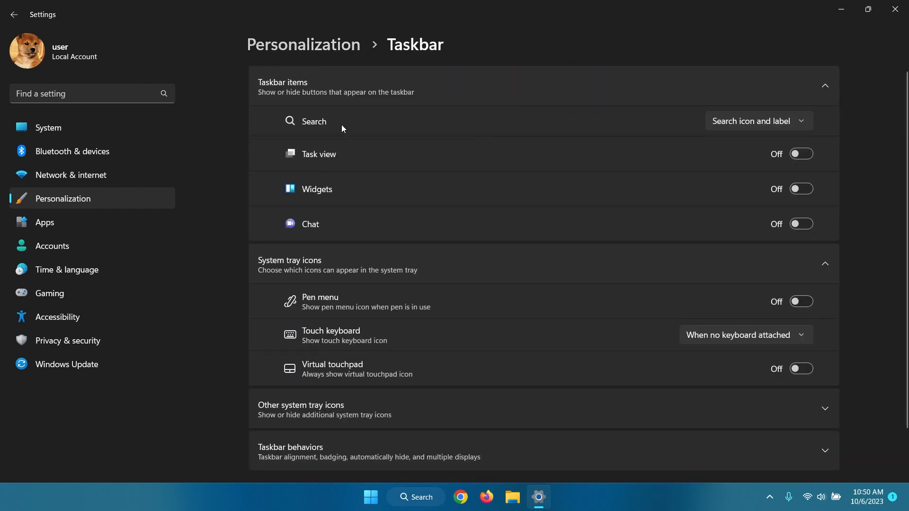
{"action": "left_click", "coordinate": [811, 121]}
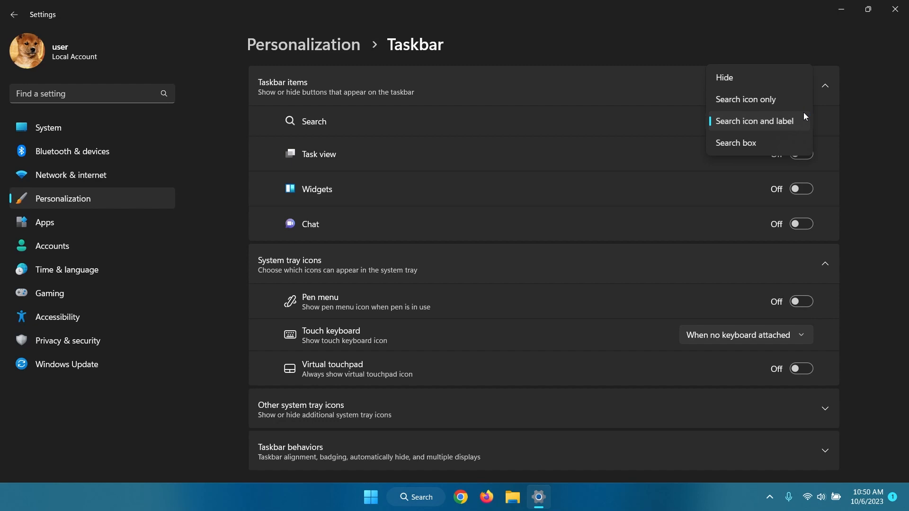
{"action": "left_click", "coordinate": [787, 99]}
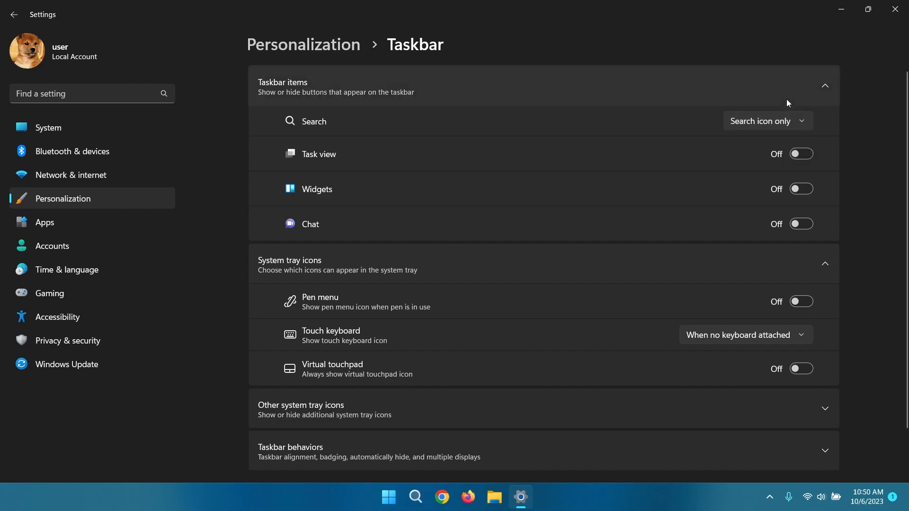
{"action": "left_click", "coordinate": [798, 155]}
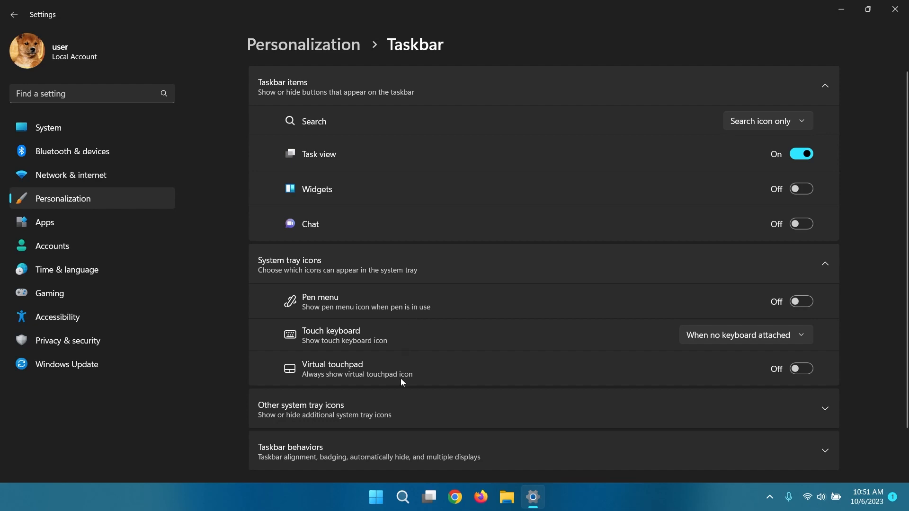
Step: Turn on the NVIDIA Broadcast and Slack icons under the other system tray icons
{"action": "left_click", "coordinate": [408, 410]}
{"action": "scroll", "coordinate": [878, 351], "scroll_direction": "down", "scroll_amount": 15}
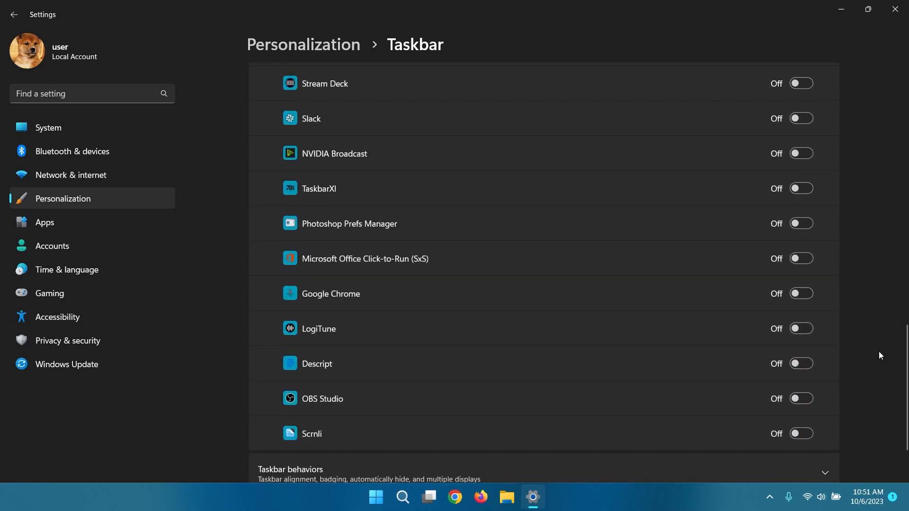
{"action": "left_click", "coordinate": [801, 153]}
{"action": "left_click", "coordinate": [800, 117]}
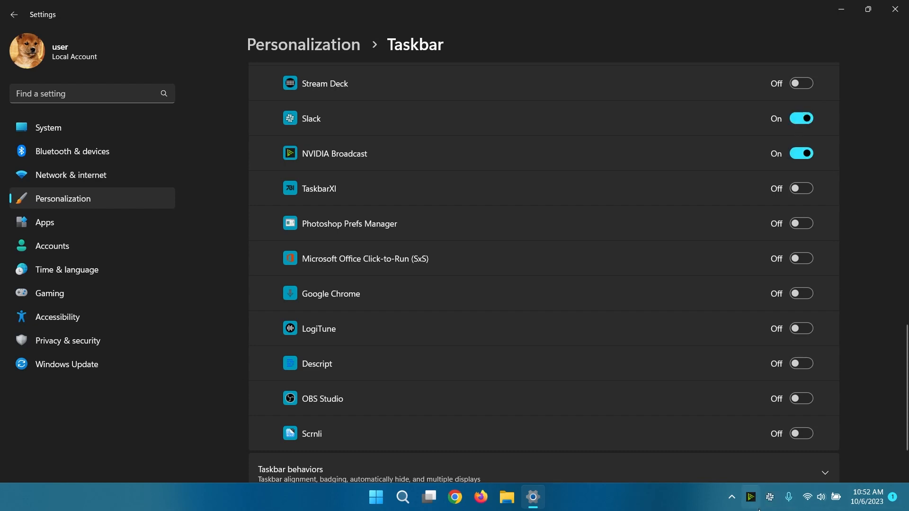
Step: Set the taskbar alignment to Left in the taskbar behaviors
{"action": "scroll", "coordinate": [873, 373], "scroll_direction": "down", "scroll_amount": 2}
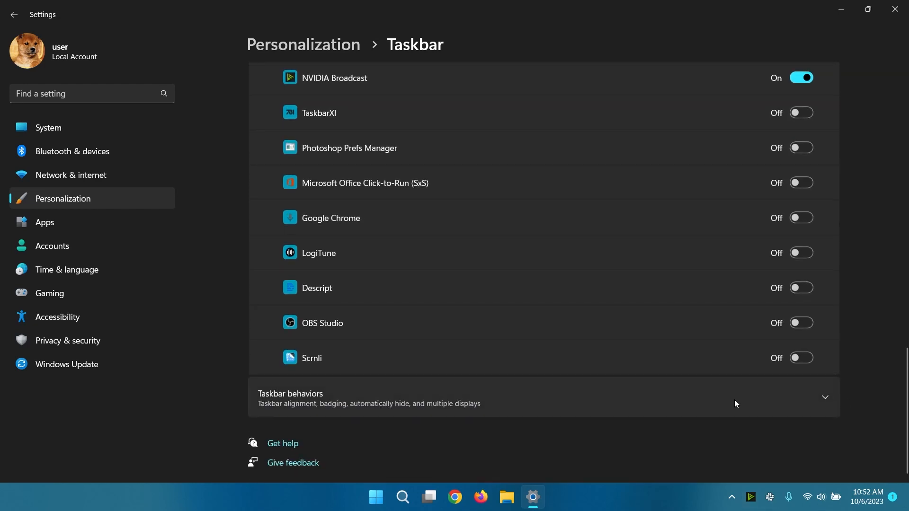
{"action": "left_click", "coordinate": [278, 395]}
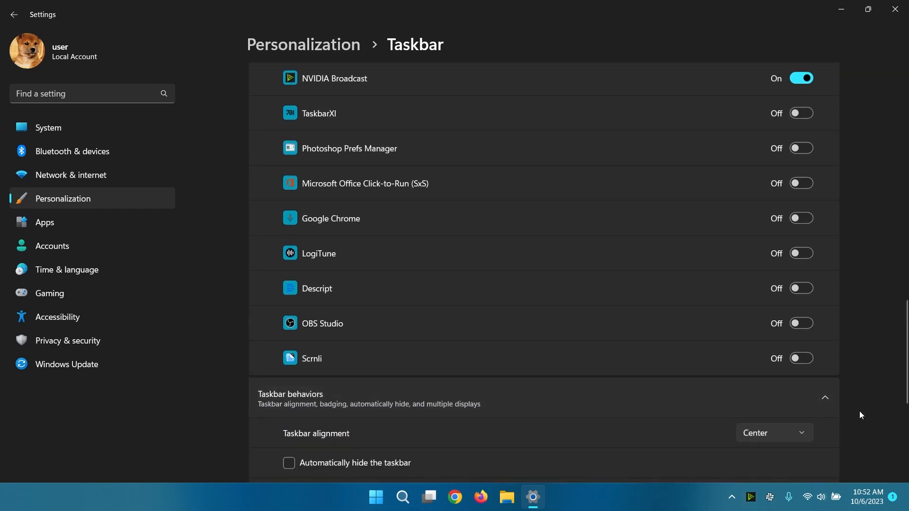
{"action": "scroll", "coordinate": [871, 415], "scroll_direction": "down", "scroll_amount": 5}
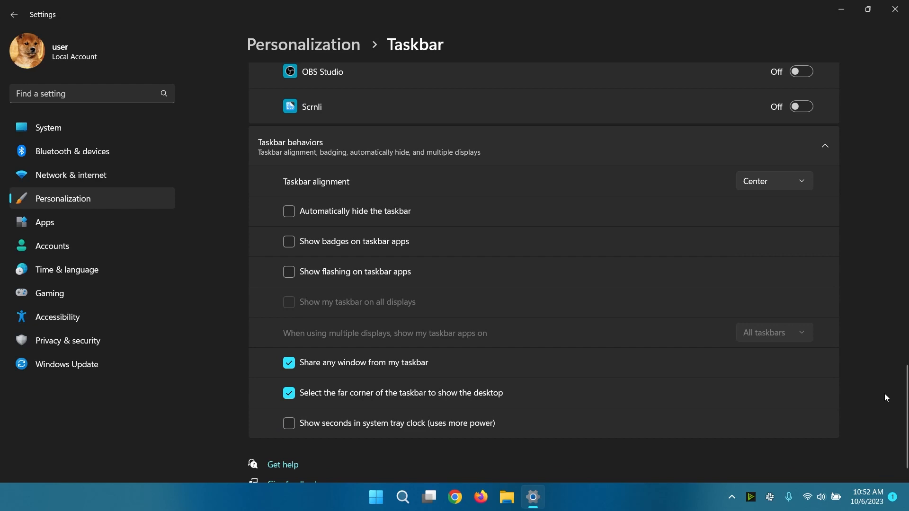
{"action": "left_click", "coordinate": [780, 185]}
{"action": "left_click", "coordinate": [760, 160]}
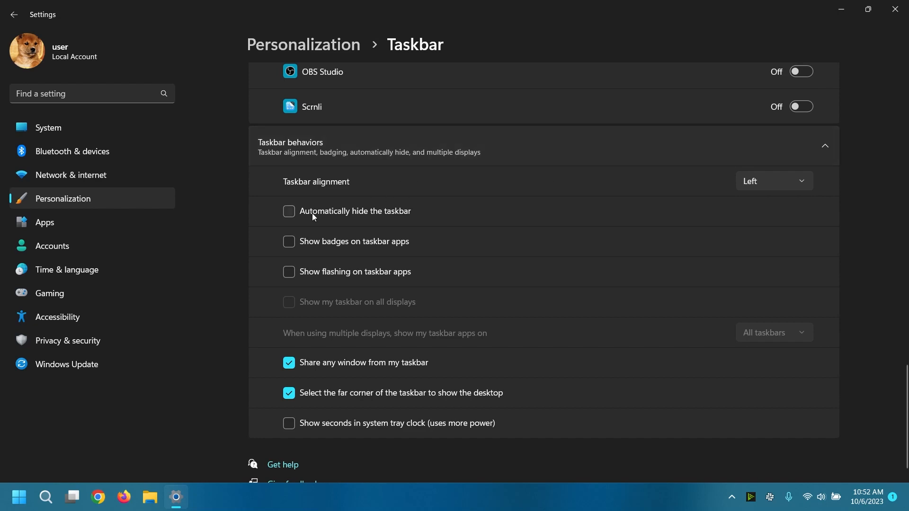
Step: Try out automatic hiding of the taskbar, reveal the hidden taskbar, and switch the option off again
{"action": "left_click", "coordinate": [289, 212]}
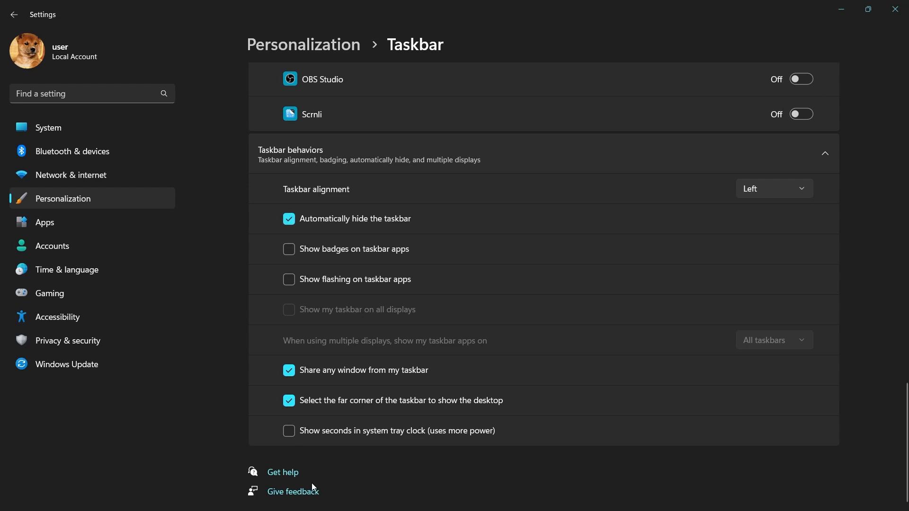
{"action": "mouse_move", "coordinate": [354, 509]}
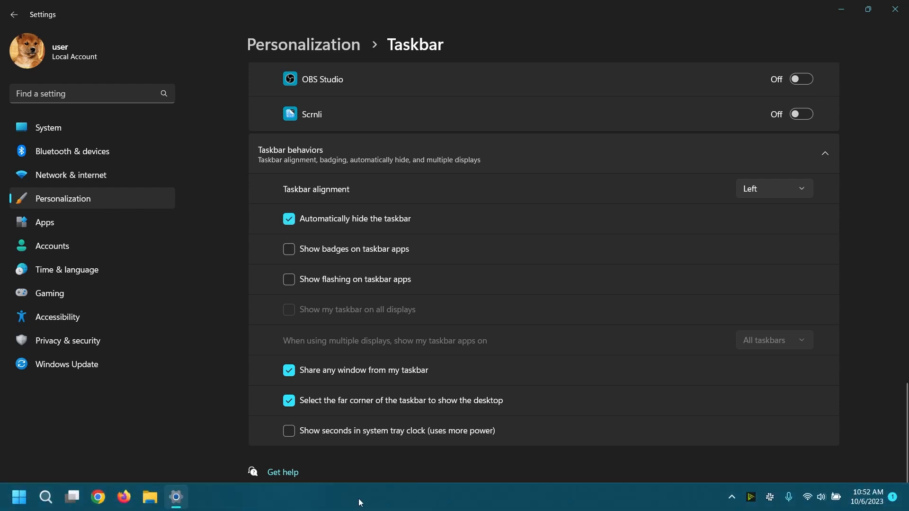
{"action": "left_click", "coordinate": [380, 218]}
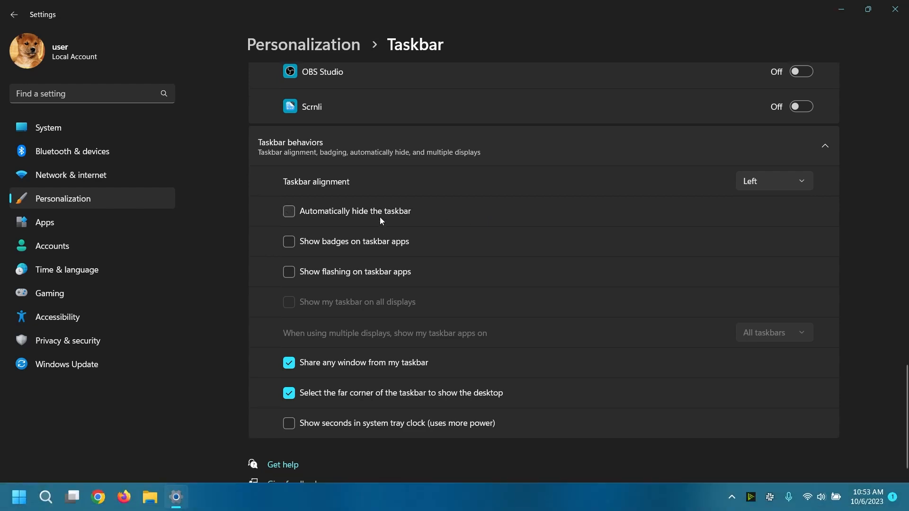
Step: Enable showing badges and flashing on taskbar apps
{"action": "left_click", "coordinate": [286, 244]}
{"action": "left_click", "coordinate": [286, 273]}
Step: Try the taskbar's far-corner show-desktop function and the seconds in the system tray clock, reverting both
{"action": "left_click", "coordinate": [908, 506]}
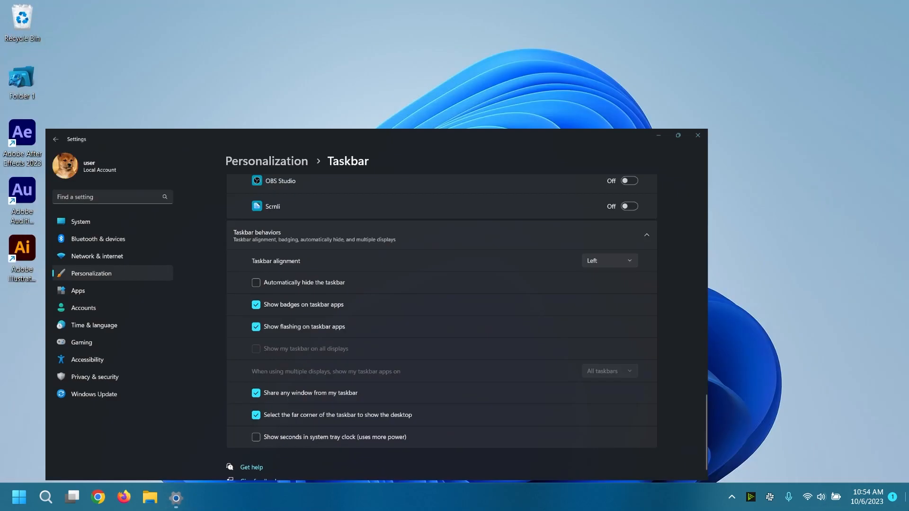
{"action": "left_click", "coordinate": [908, 506]}
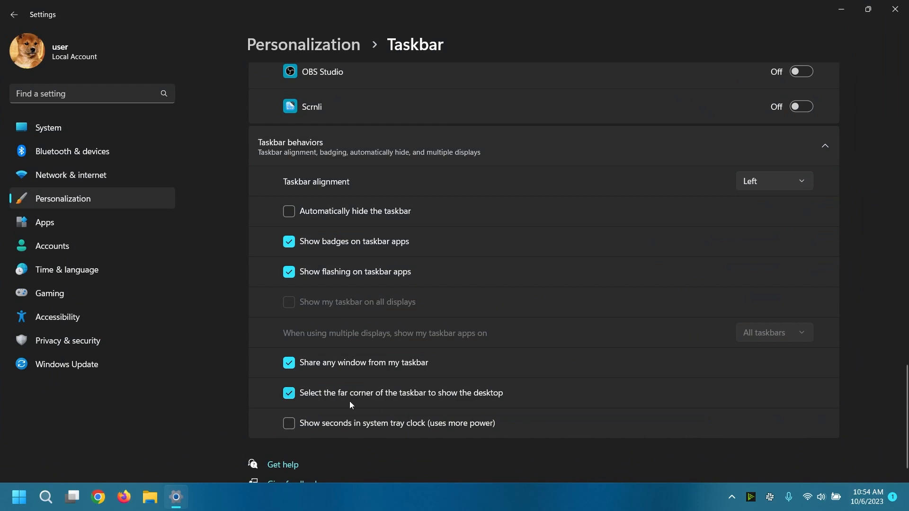
{"action": "left_click", "coordinate": [288, 424]}
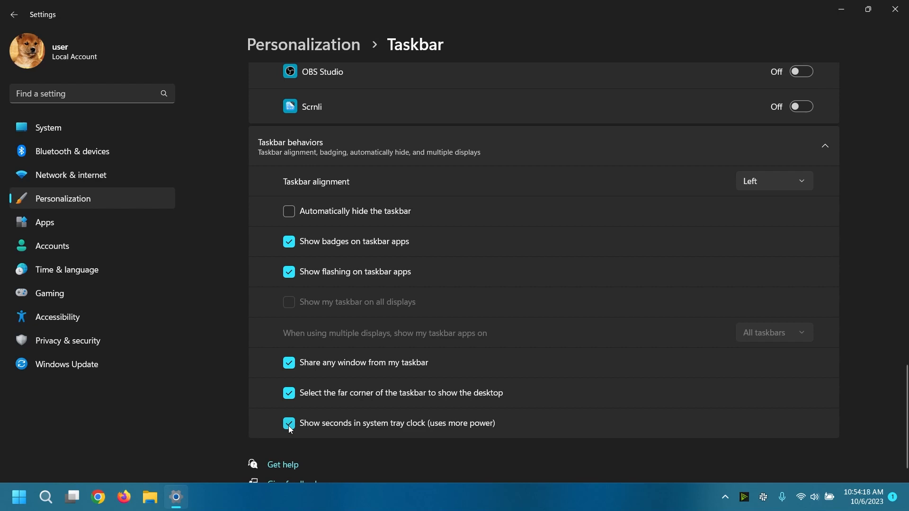
{"action": "left_click", "coordinate": [288, 425]}
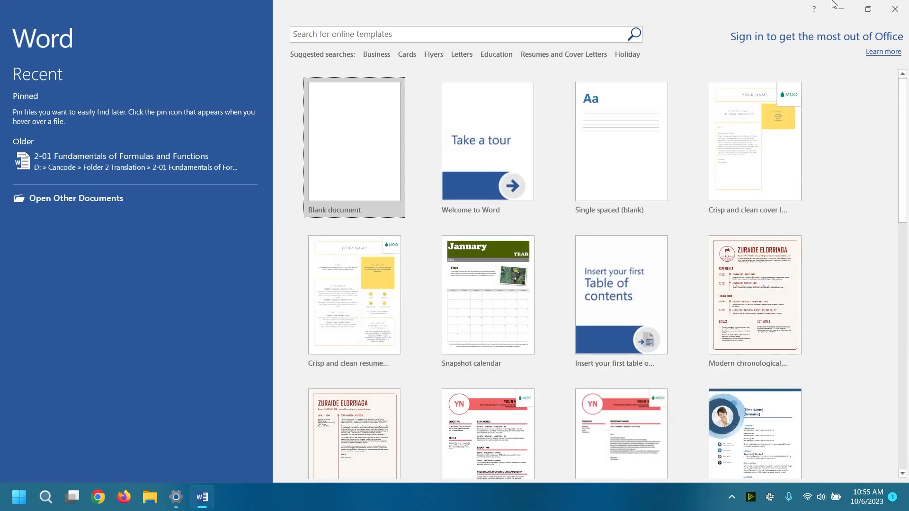
Step: Minimize the Word window and pin Word to the taskbar
{"action": "left_click", "coordinate": [835, 6]}
{"action": "right_click", "coordinate": [203, 505]}
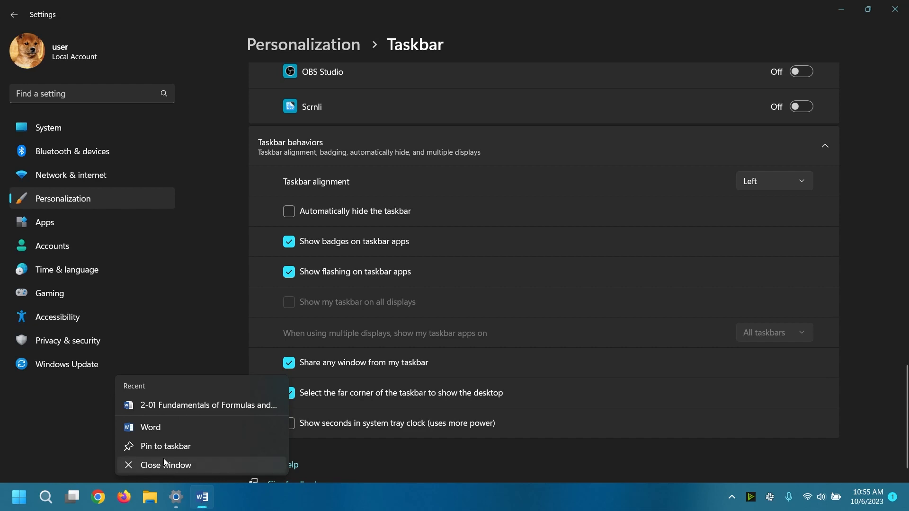
{"action": "left_click", "coordinate": [168, 446]}
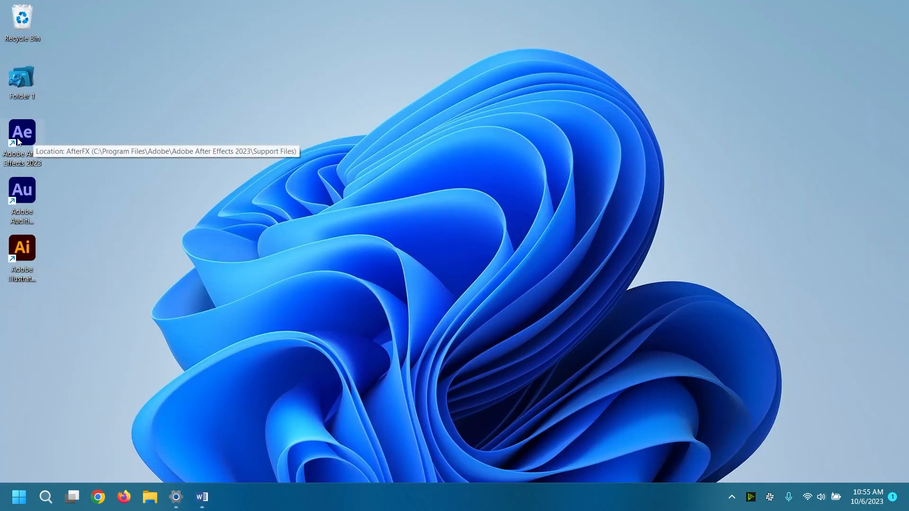
Step: Pin the Adobe After Effects 2023 desktop shortcut to the taskbar
{"action": "right_click", "coordinate": [17, 141]}
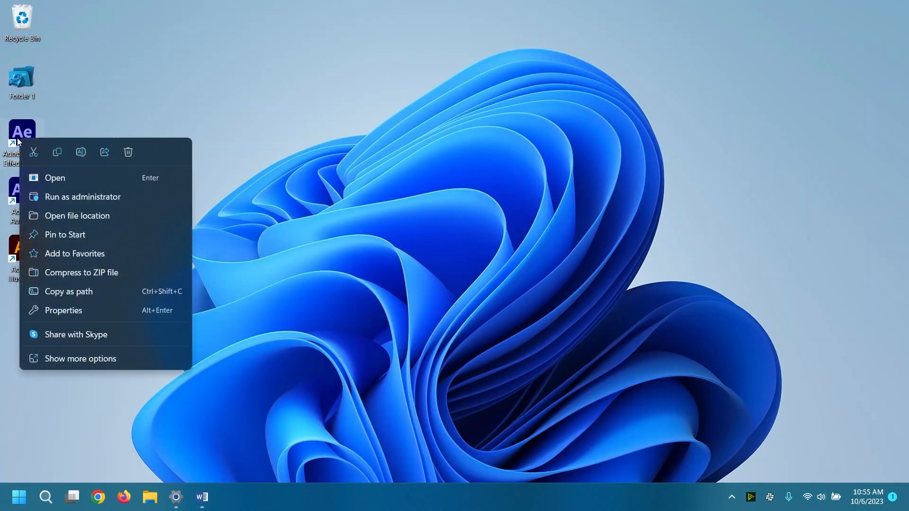
{"action": "left_click", "coordinate": [103, 360]}
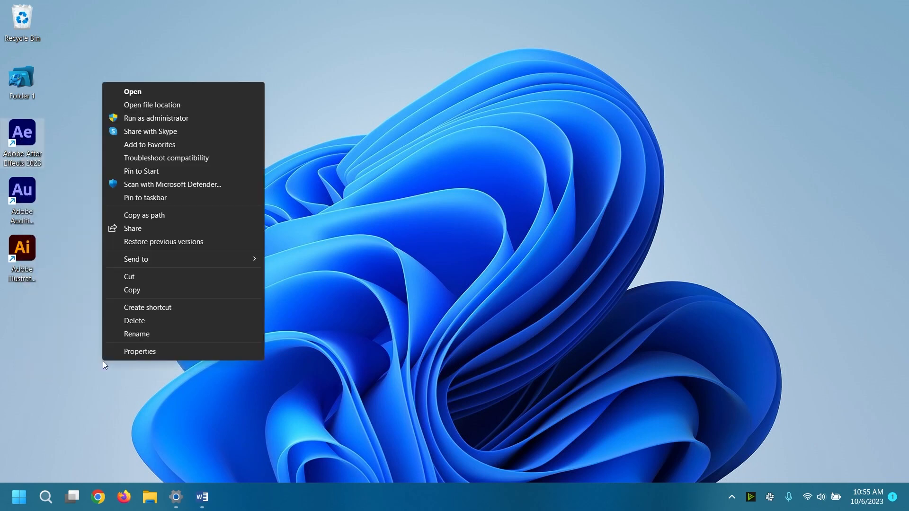
{"action": "left_click", "coordinate": [149, 197]}
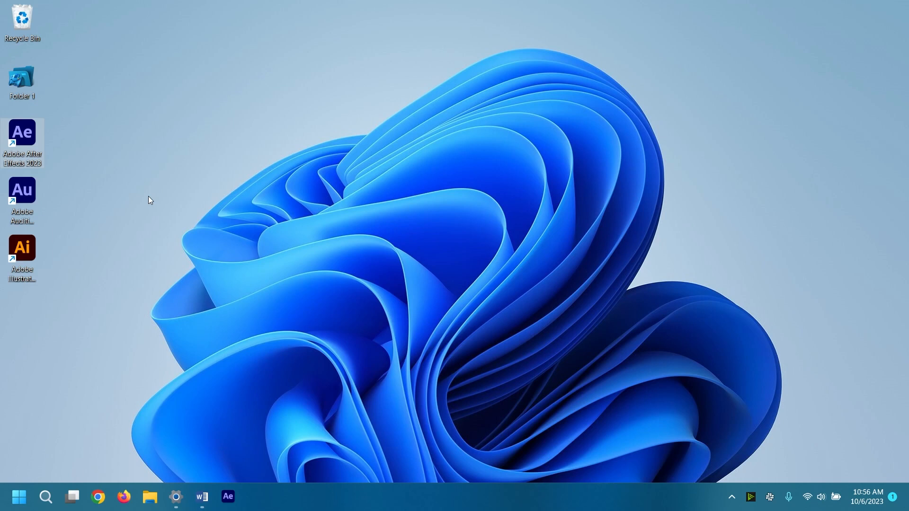
Step: Pin LogiTune to the taskbar from the full list of installed apps, and close the list
{"action": "key", "text": "super"}
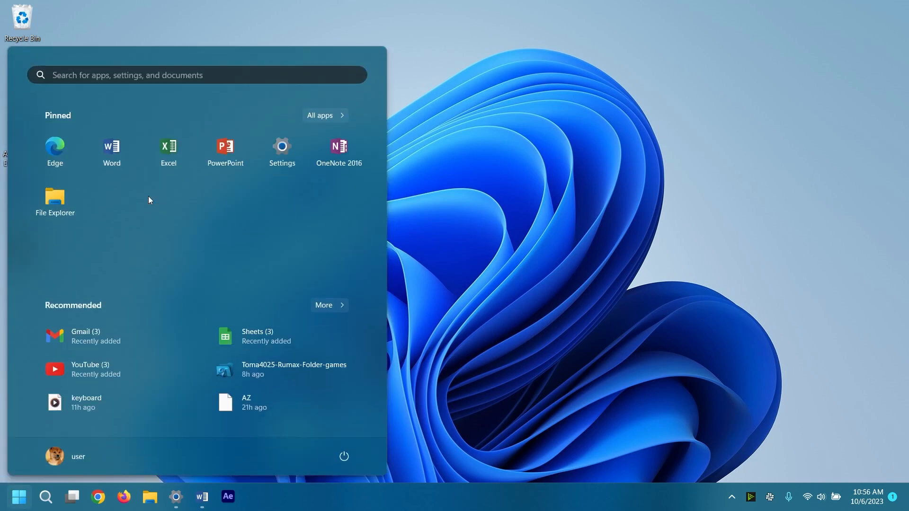
{"action": "left_click", "coordinate": [322, 115]}
{"action": "scroll", "coordinate": [134, 364], "scroll_direction": "down", "scroll_amount": 10}
{"action": "scroll", "coordinate": [121, 330], "scroll_direction": "down", "scroll_amount": 5}
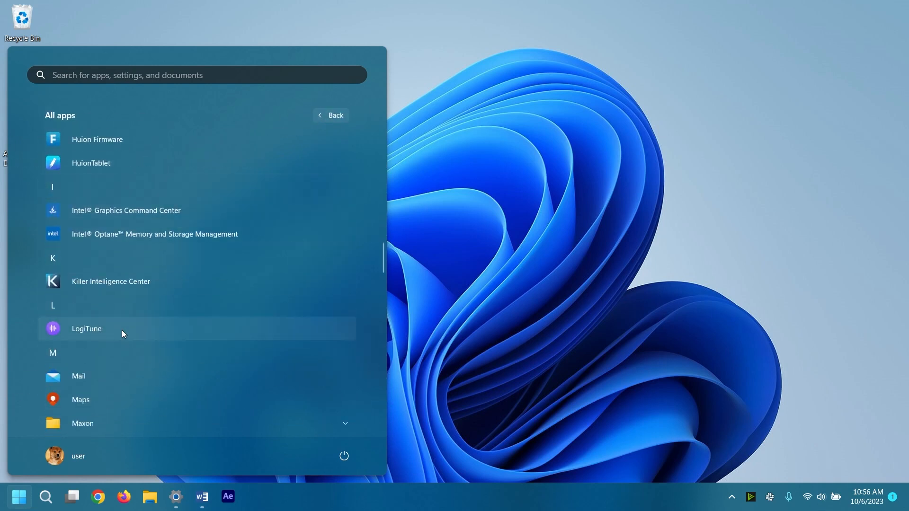
{"action": "right_click", "coordinate": [118, 332]}
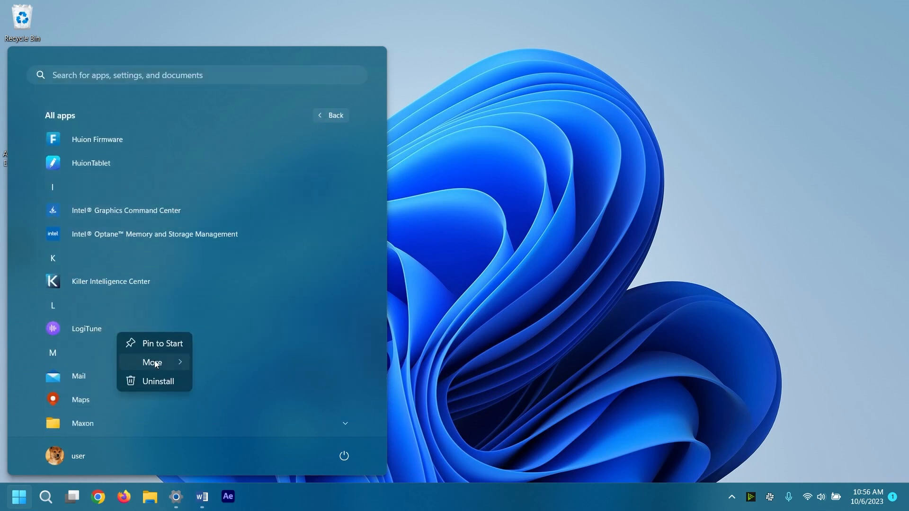
{"action": "mouse_move", "coordinate": [158, 363]}
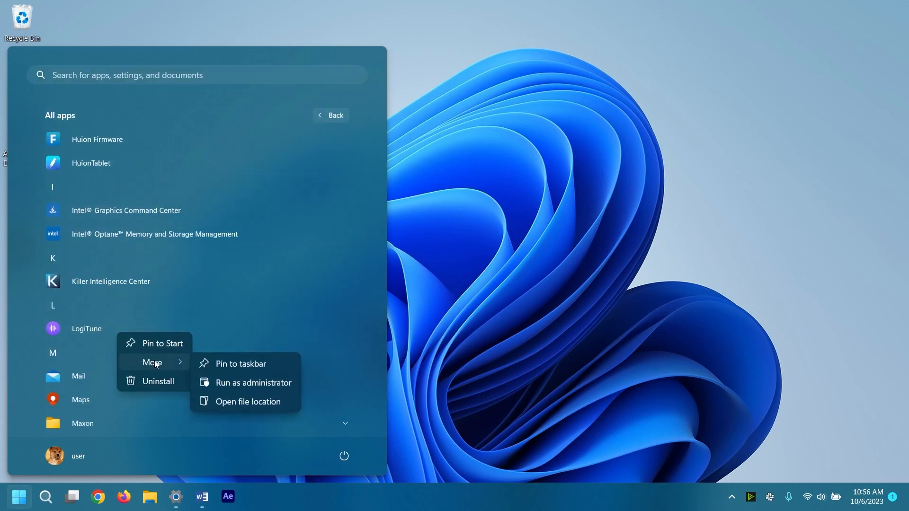
{"action": "left_click", "coordinate": [230, 365]}
{"action": "left_click", "coordinate": [470, 425]}
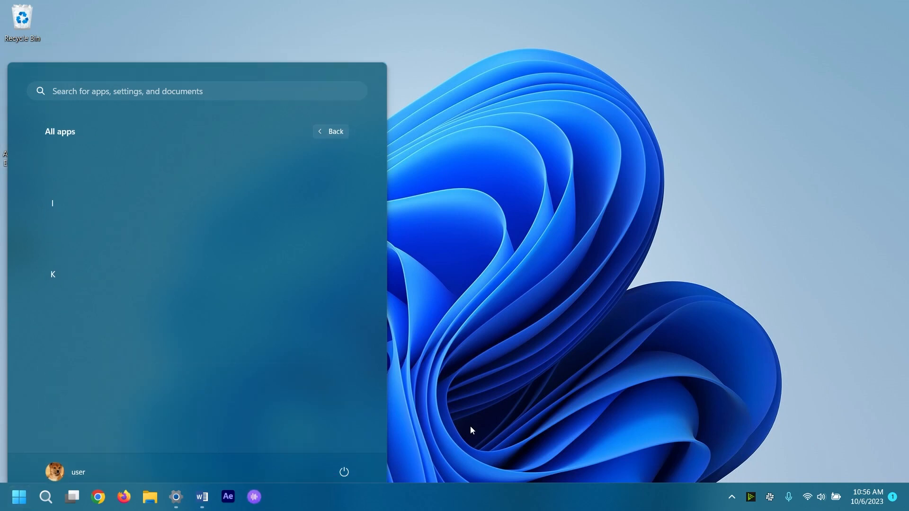
Step: Unpin LogiTune from the taskbar
{"action": "right_click", "coordinate": [255, 497]}
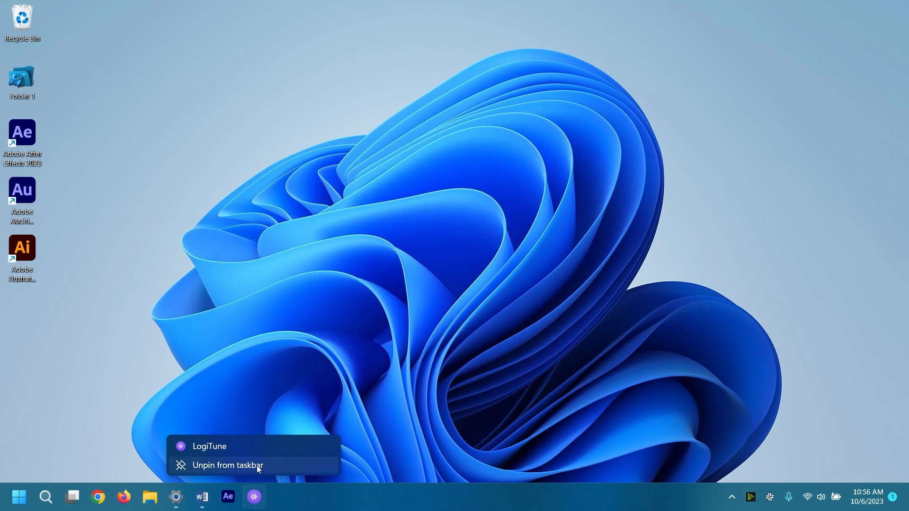
{"action": "left_click", "coordinate": [256, 465]}
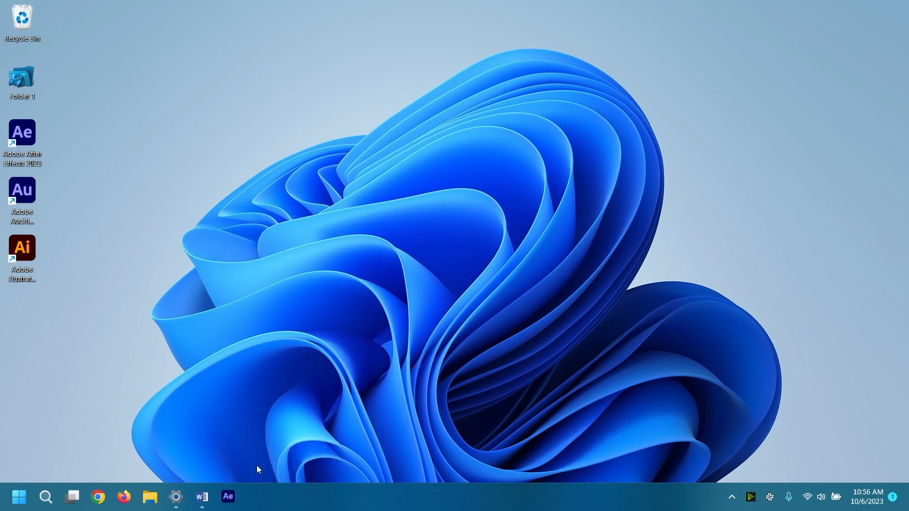